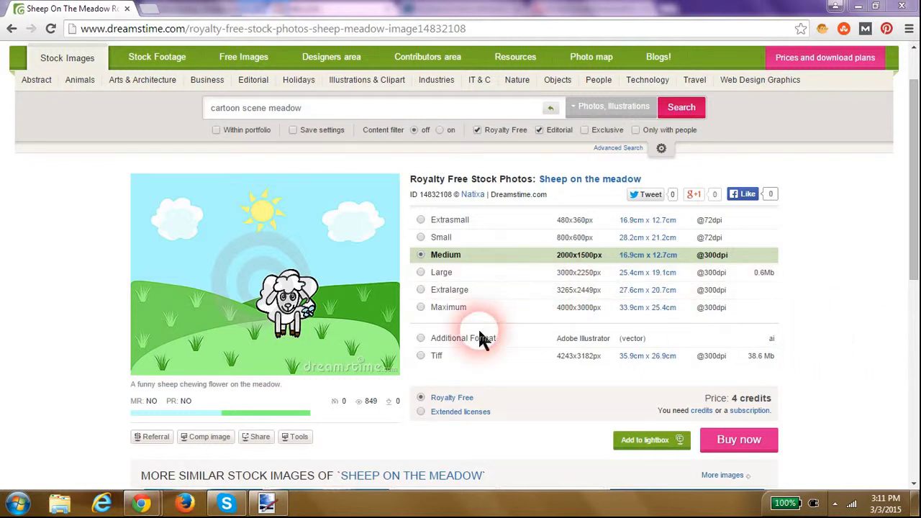
Give the sheep image an extended licence with Web Usage (W-EL) rights, then switch to paint.net
{"action": "left_click", "coordinate": [424, 411]}
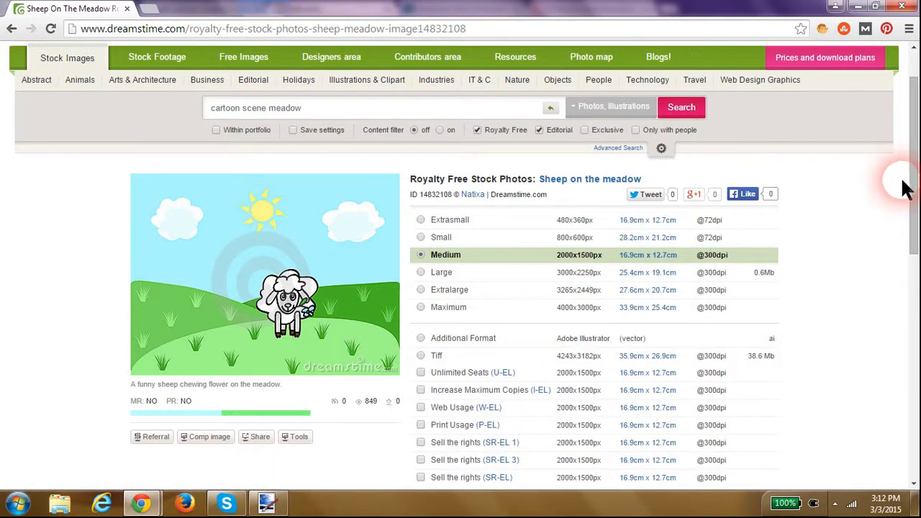
{"action": "scroll", "coordinate": [907, 186], "scroll_direction": "down", "scroll_amount": 3}
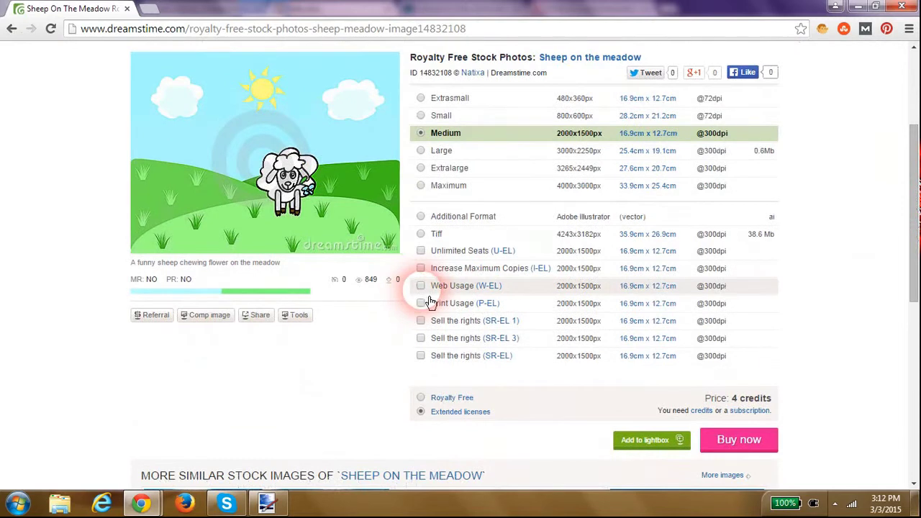
{"action": "left_click", "coordinate": [420, 285]}
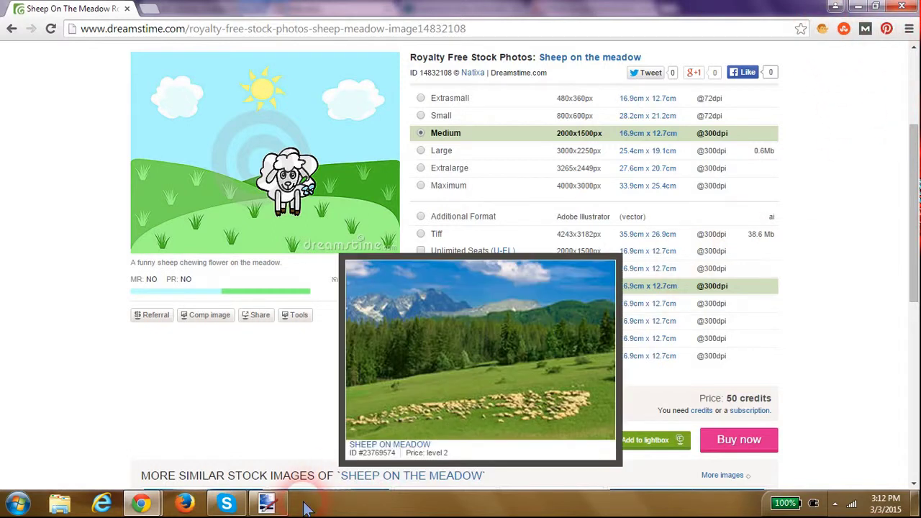
{"action": "left_click", "coordinate": [267, 503]}
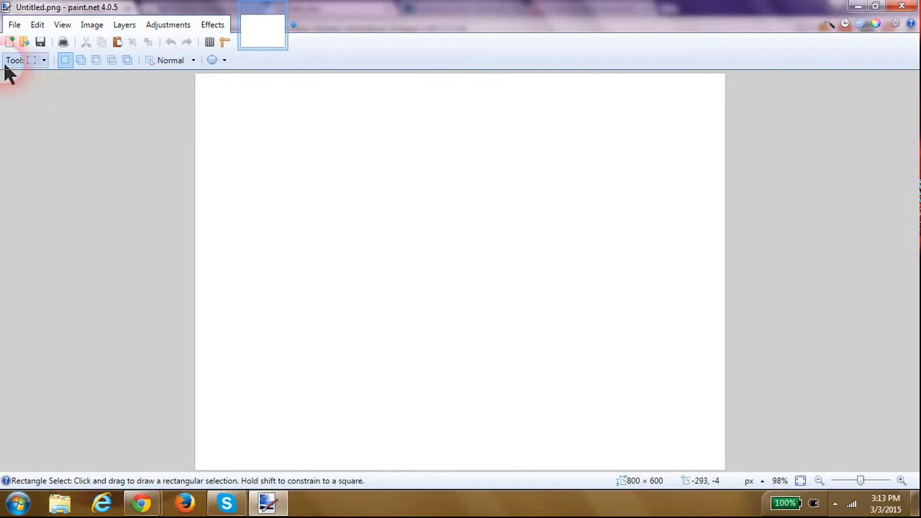
Create a new 1280 × 720 pixel image at 300 pixels per inch
{"action": "left_click", "coordinate": [15, 25]}
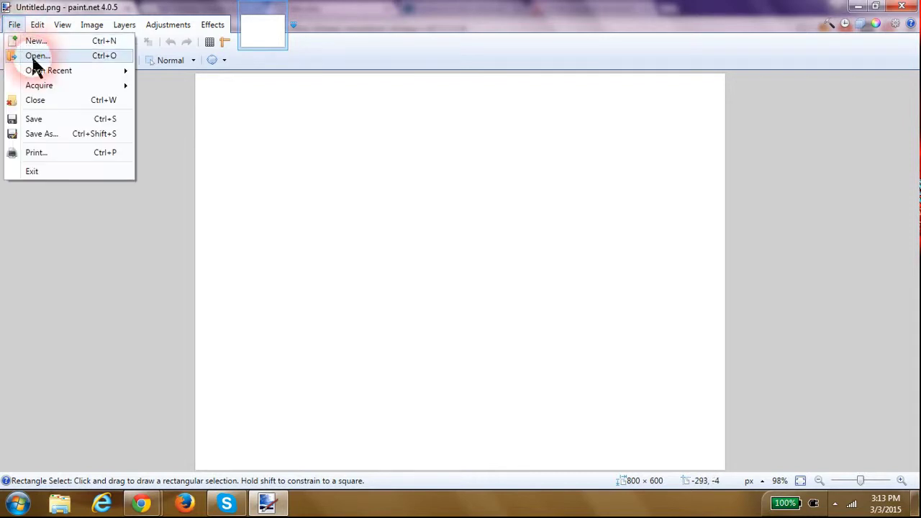
{"action": "left_click", "coordinate": [28, 40]}
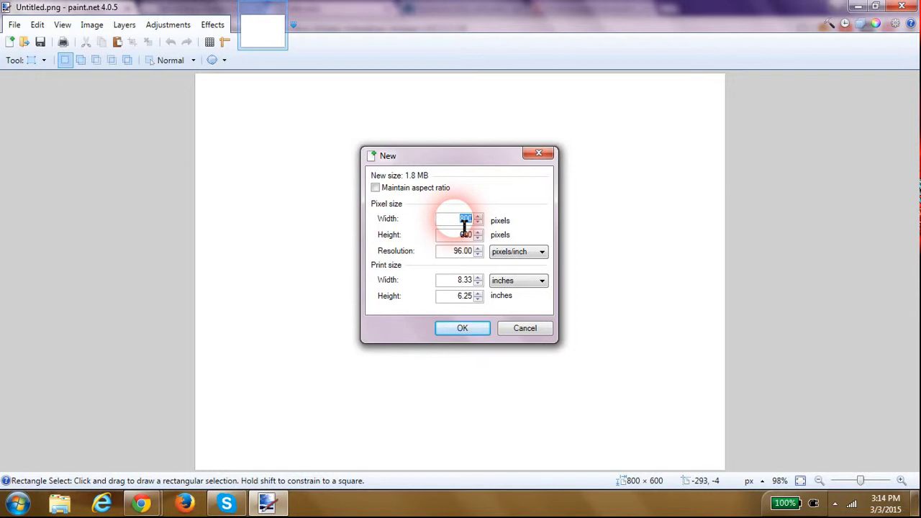
{"action": "type", "text": "1280"}
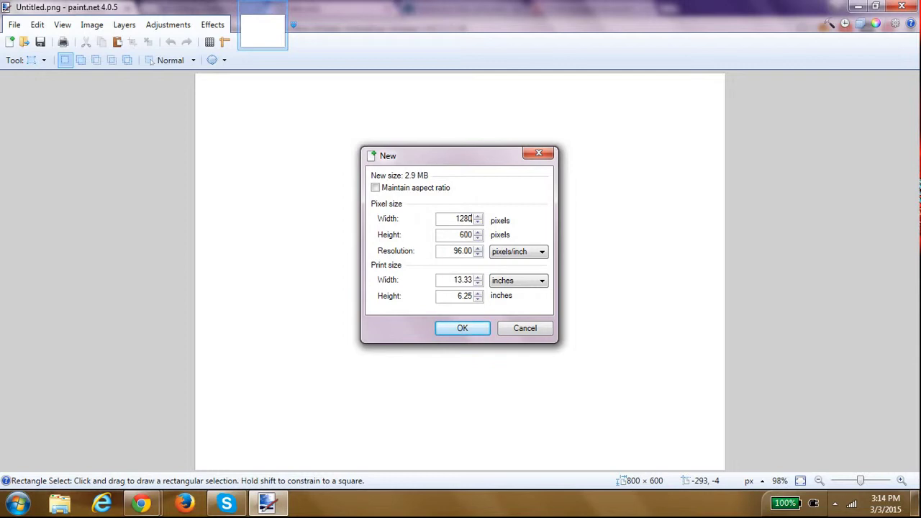
{"action": "double_click", "coordinate": [471, 236]}
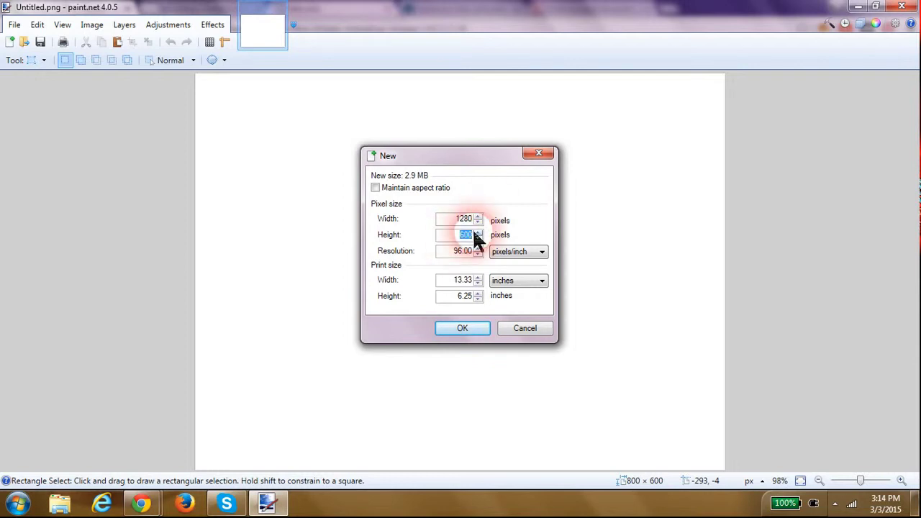
{"action": "type", "text": "720"}
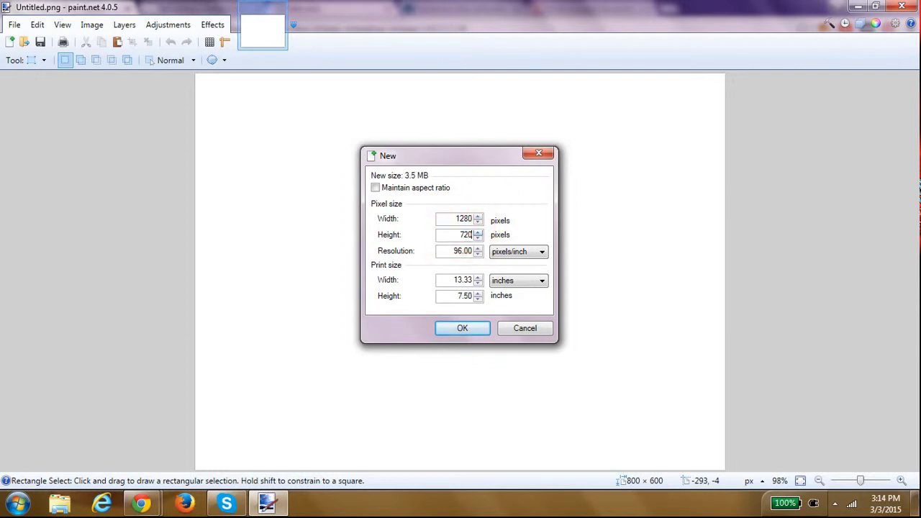
{"action": "double_click", "coordinate": [471, 251]}
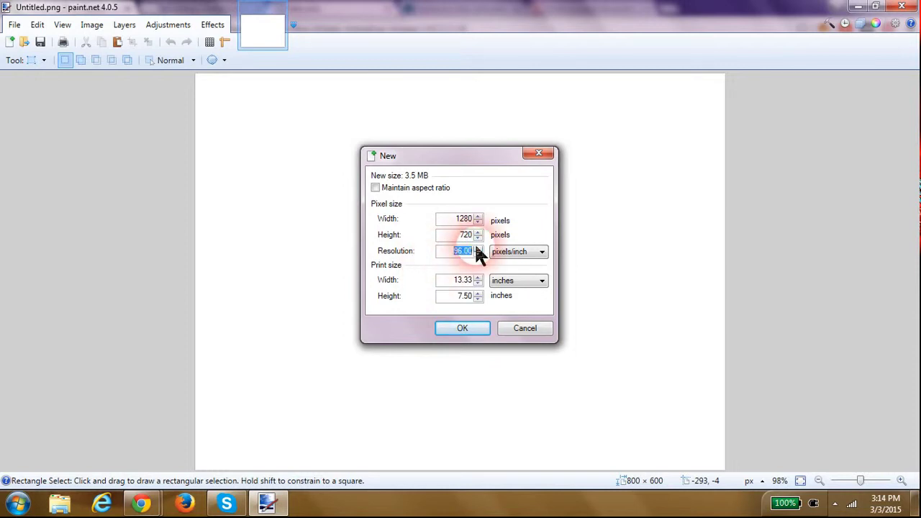
{"action": "type", "text": "300"}
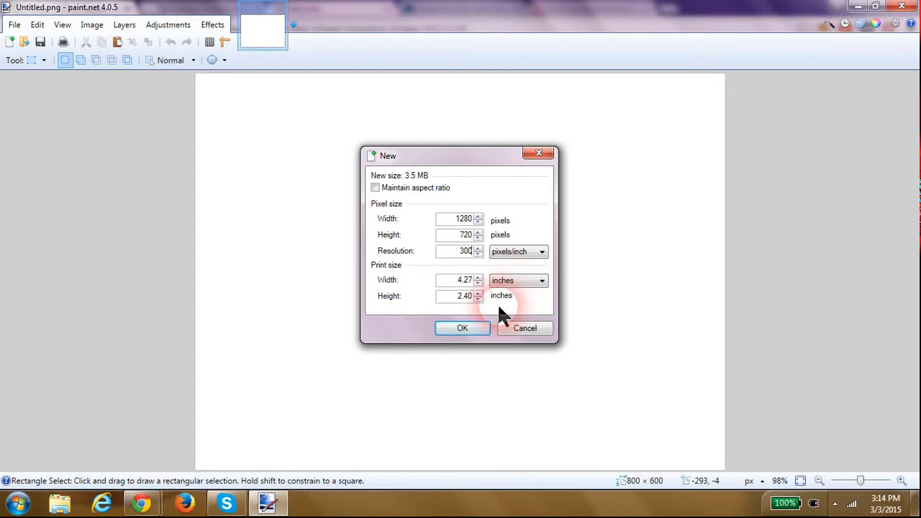
{"action": "left_click", "coordinate": [460, 329]}
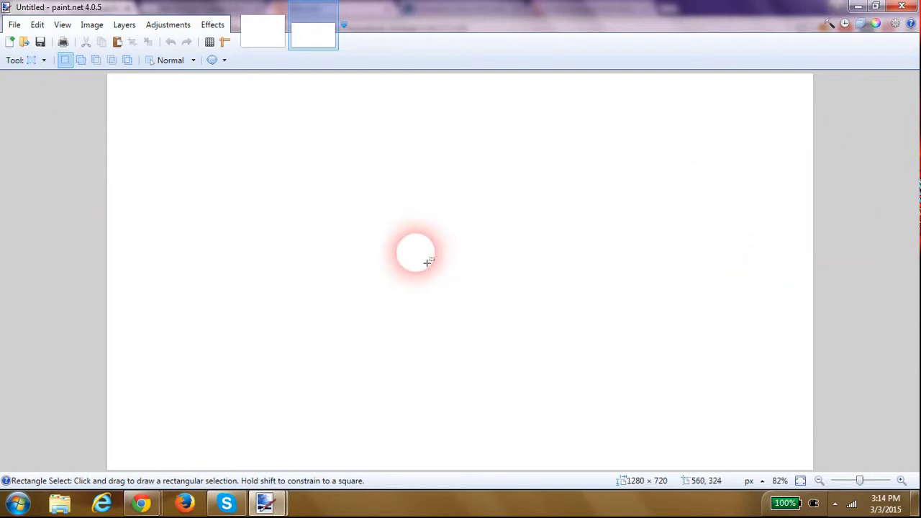
Choose the Shapes tool with Rectangle in solid-filled mode, no outline
{"action": "left_click", "coordinate": [34, 61]}
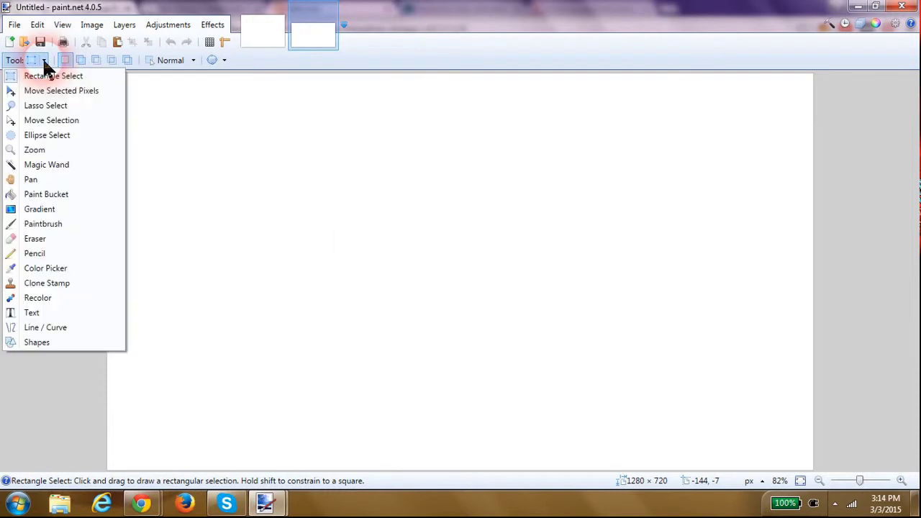
{"action": "left_click", "coordinate": [63, 338]}
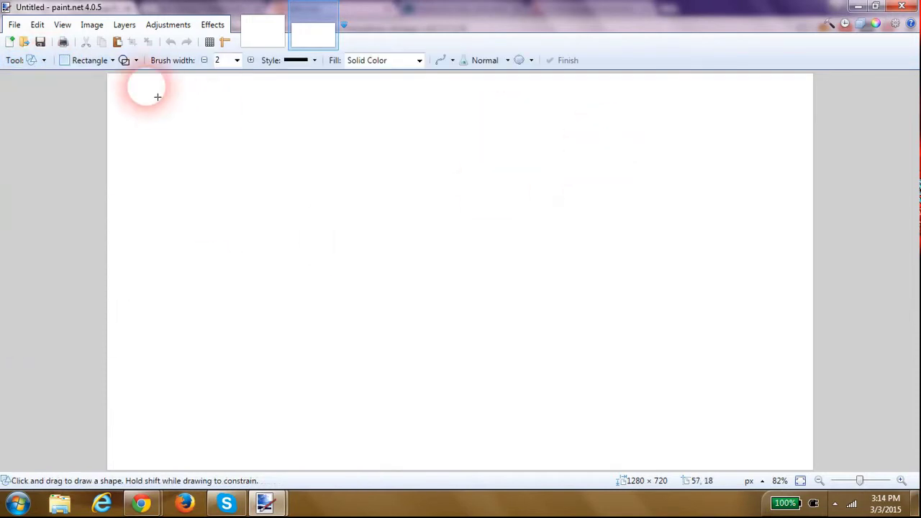
{"action": "left_click", "coordinate": [83, 62]}
{"action": "left_click", "coordinate": [70, 93]}
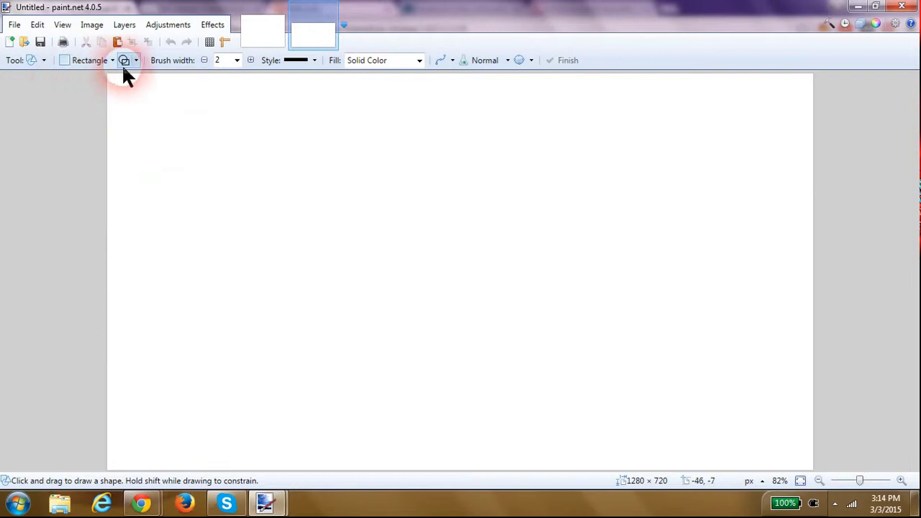
{"action": "left_click", "coordinate": [135, 59]}
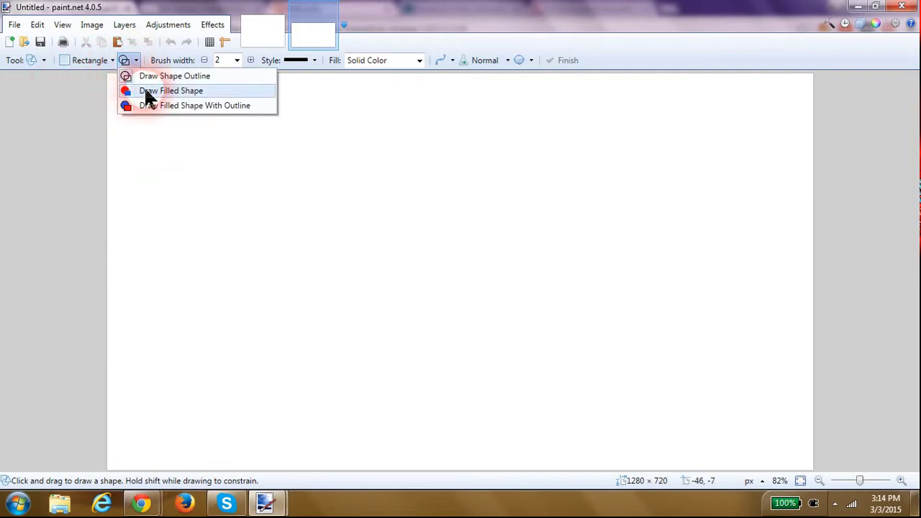
{"action": "left_click", "coordinate": [147, 92]}
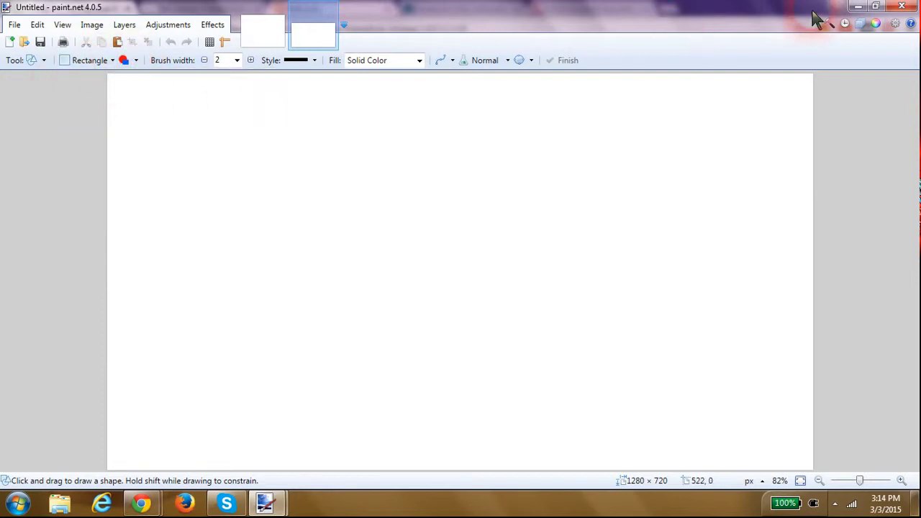
Set the primary colour to a soft teal, hex 69ADAD, at full opacity 255
{"action": "left_click", "coordinate": [875, 24]}
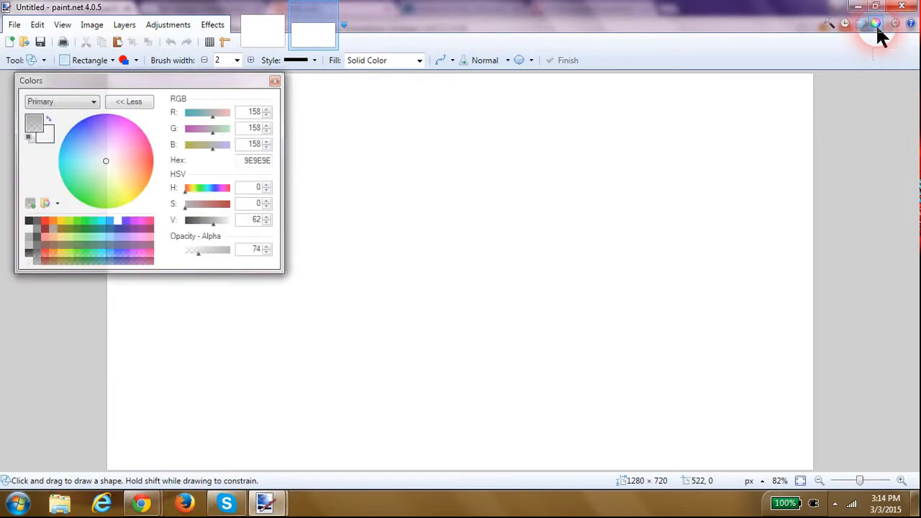
{"action": "left_click", "coordinate": [194, 113]}
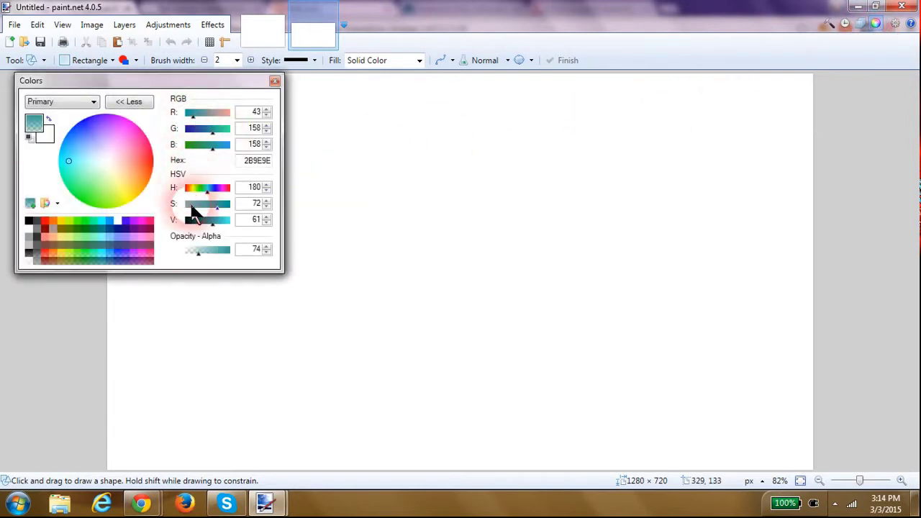
{"action": "left_click", "coordinate": [197, 251]}
{"action": "left_click_drag", "start_coordinate": [199, 257], "coordinate": [237, 259]}
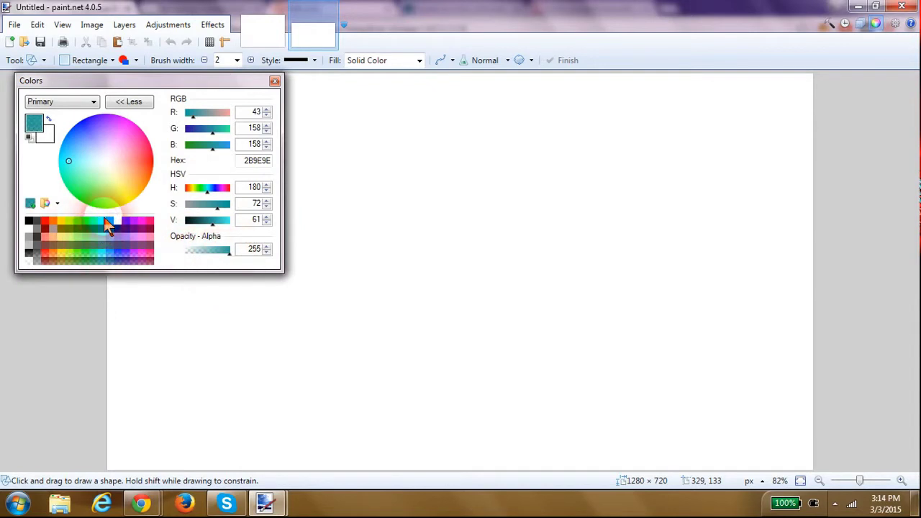
{"action": "left_click", "coordinate": [212, 204]}
{"action": "left_click", "coordinate": [216, 221]}
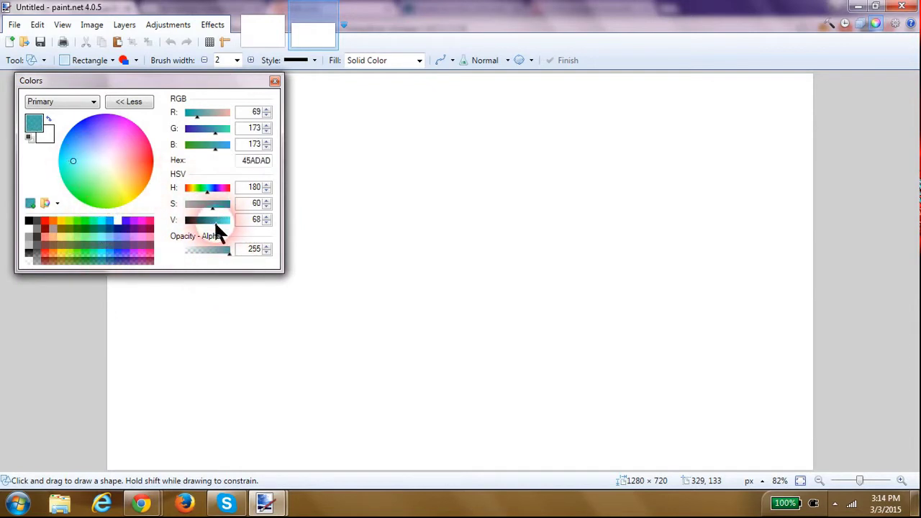
{"action": "left_click", "coordinate": [204, 204]}
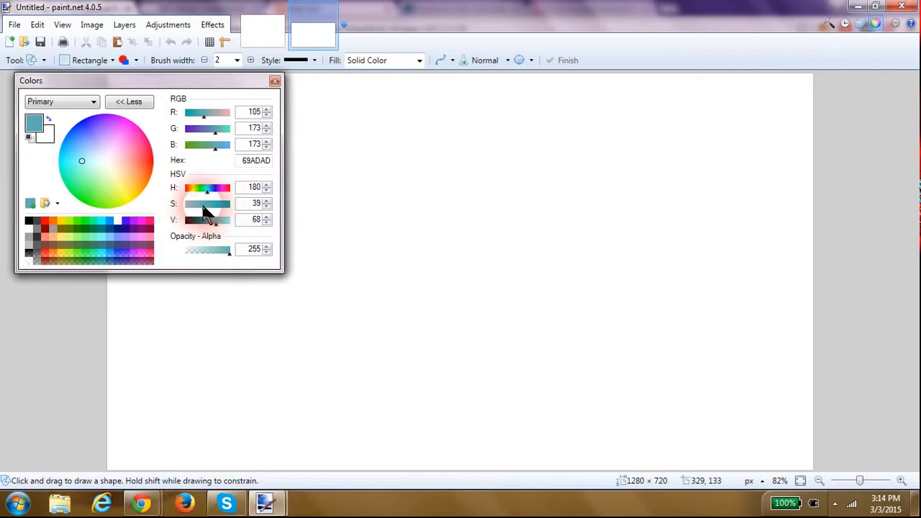
{"action": "left_click", "coordinate": [199, 119]}
{"action": "left_click", "coordinate": [117, 302]}
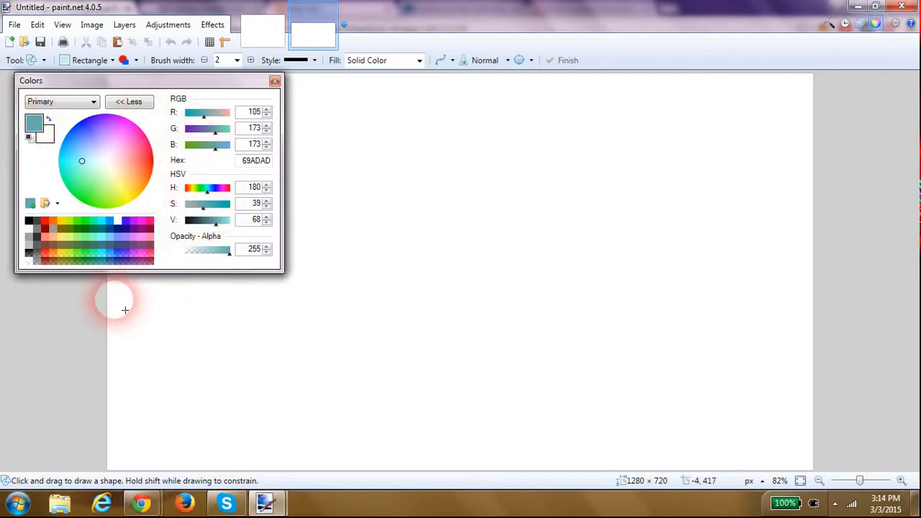
{"action": "left_click", "coordinate": [84, 314]}
Fill the upper three-quarters of the canvas with a solid teal sky rectangle
{"action": "left_click_drag", "start_coordinate": [508, 113], "coordinate": [888, 151]}
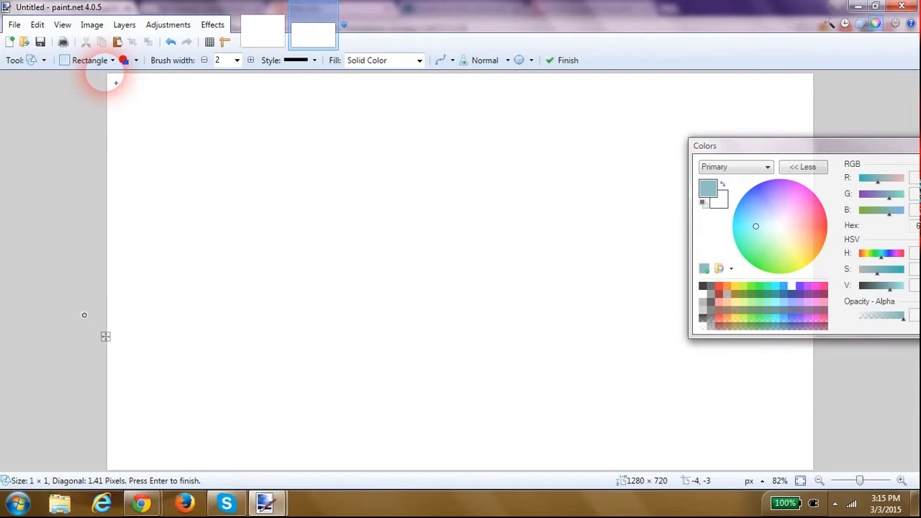
{"action": "left_click_drag", "start_coordinate": [115, 83], "coordinate": [855, 381]}
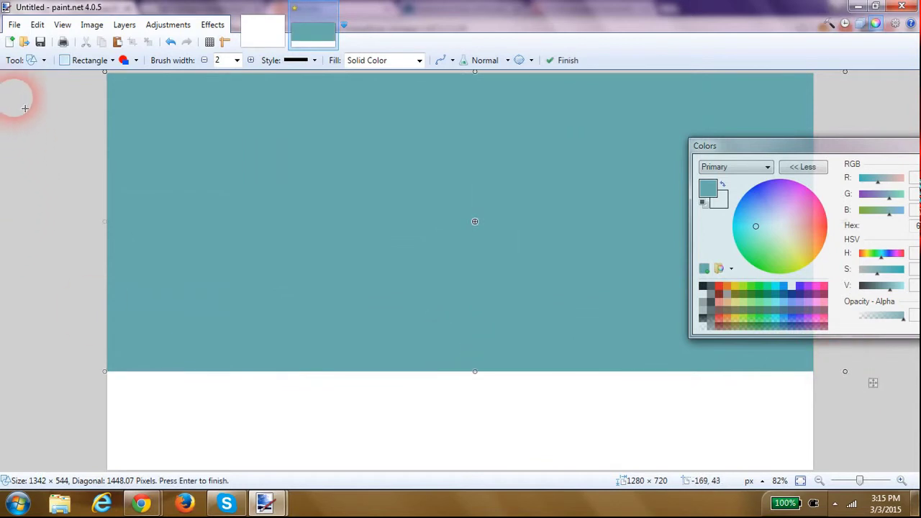
{"action": "key", "text": "Return"}
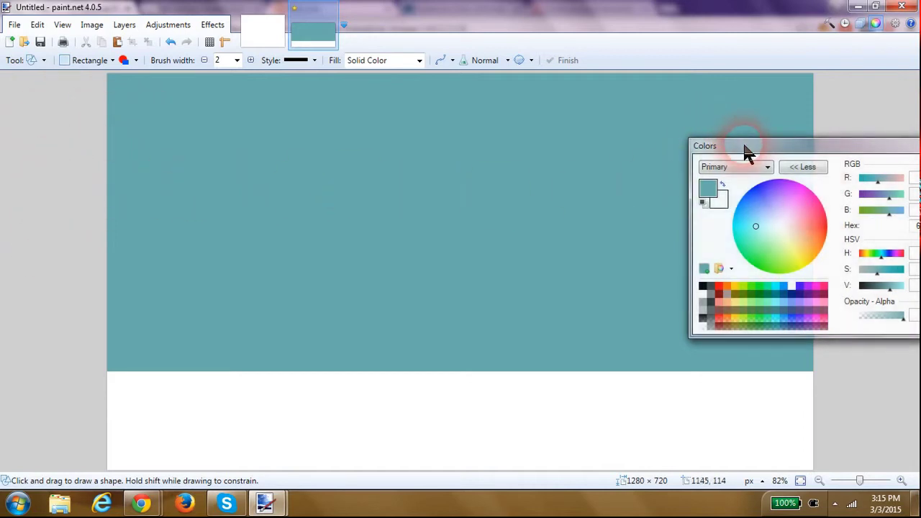
Change the primary colour to soft green 8CC65D and switch the shape to Ellipse
{"action": "left_click_drag", "start_coordinate": [744, 145], "coordinate": [384, 80]}
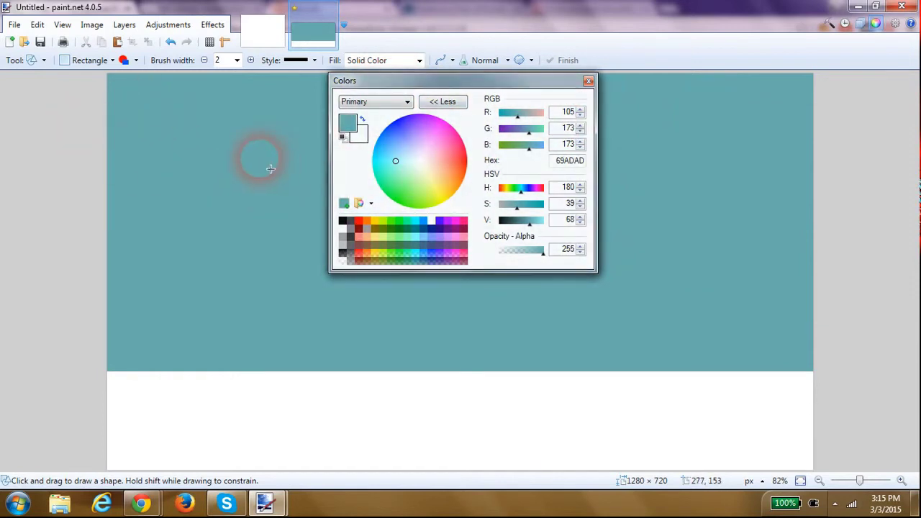
{"action": "left_click", "coordinate": [508, 147]}
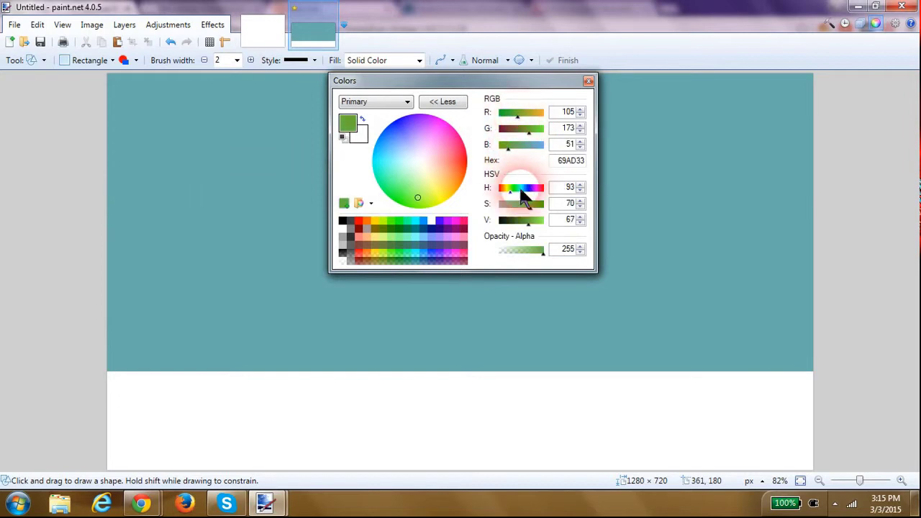
{"action": "left_click", "coordinate": [523, 205]}
{"action": "left_click", "coordinate": [529, 220]}
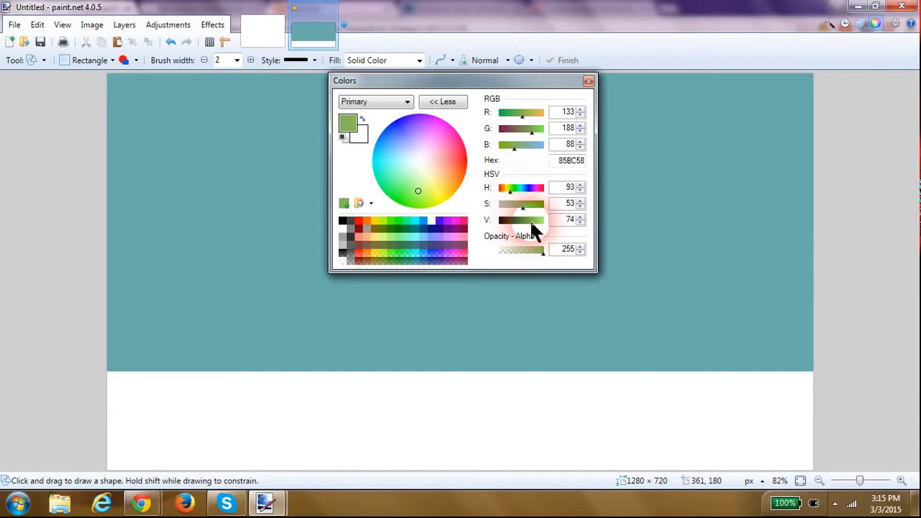
{"action": "left_click_drag", "start_coordinate": [455, 85], "coordinate": [684, 99]}
{"action": "left_click", "coordinate": [90, 61]}
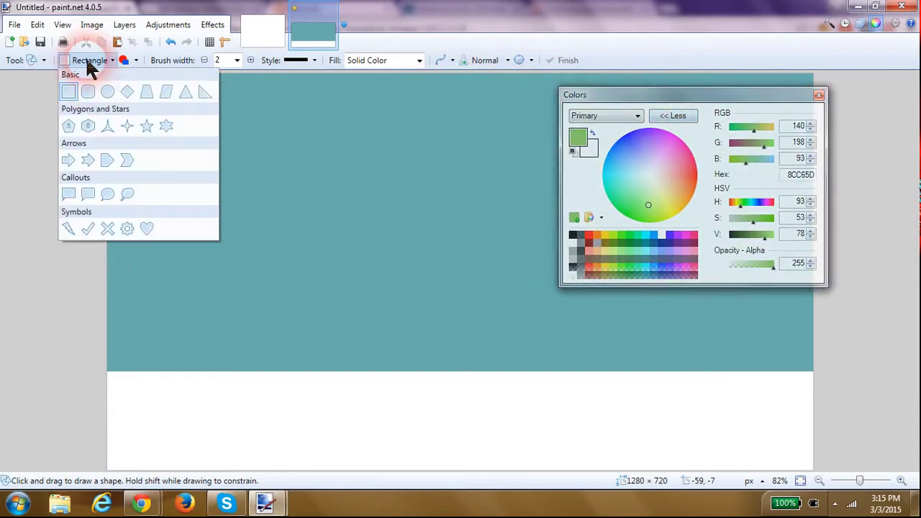
{"action": "left_click", "coordinate": [109, 90]}
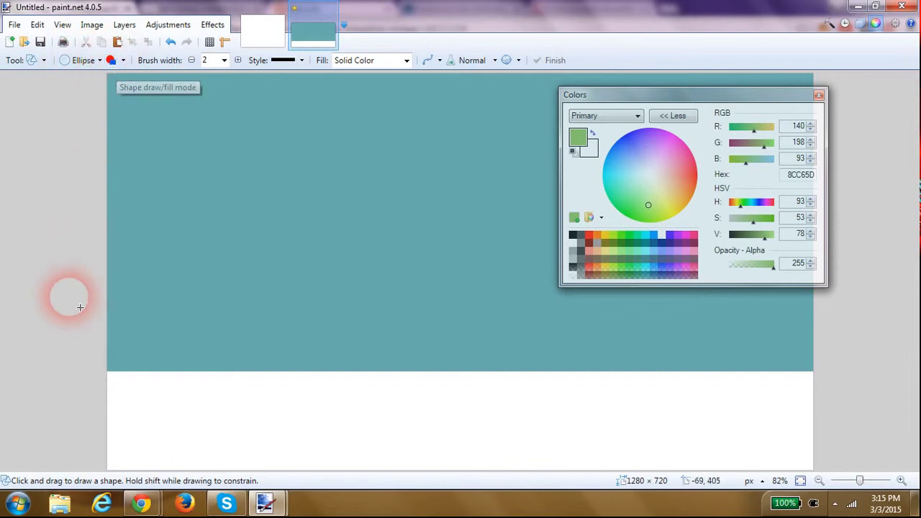
Draw a light green ellipse hill across the lower left of the canvas
{"action": "mouse_move", "coordinate": [39, 308]}
{"action": "left_mouse_down"}
{"action": "mouse_move", "coordinate": [118, 300]}
{"action": "mouse_move", "coordinate": [464, 386]}
{"action": "mouse_move", "coordinate": [688, 512]}
{"action": "mouse_move", "coordinate": [676, 504]}
{"action": "left_mouse_up"}
{"action": "left_click_drag", "start_coordinate": [670, 95], "coordinate": [487, 63]}
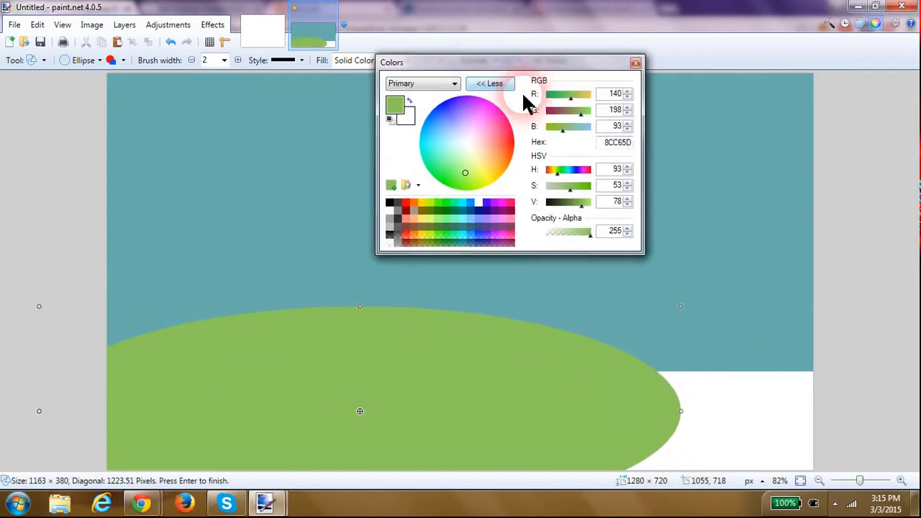
{"action": "left_click", "coordinate": [818, 169]}
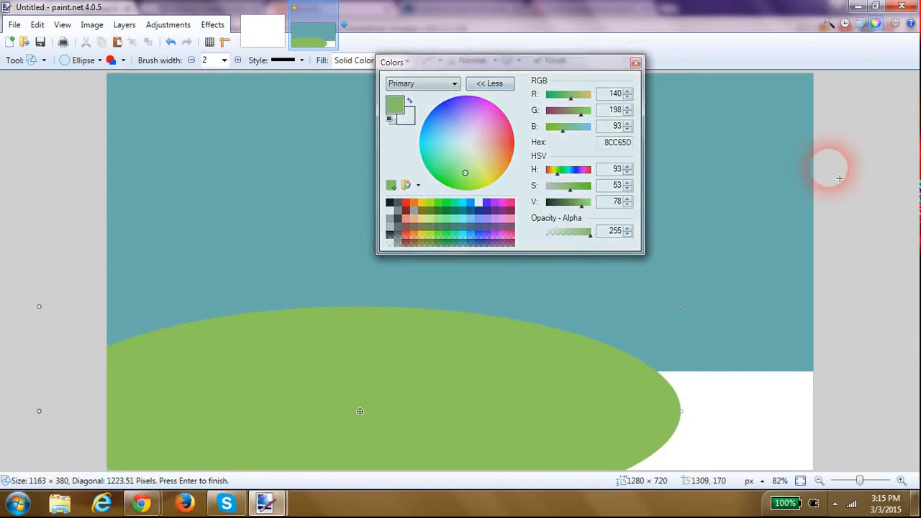
Darken the green to 62A52B and draw an overlapping hill on the right, stretched leftward
{"action": "left_click", "coordinate": [575, 204]}
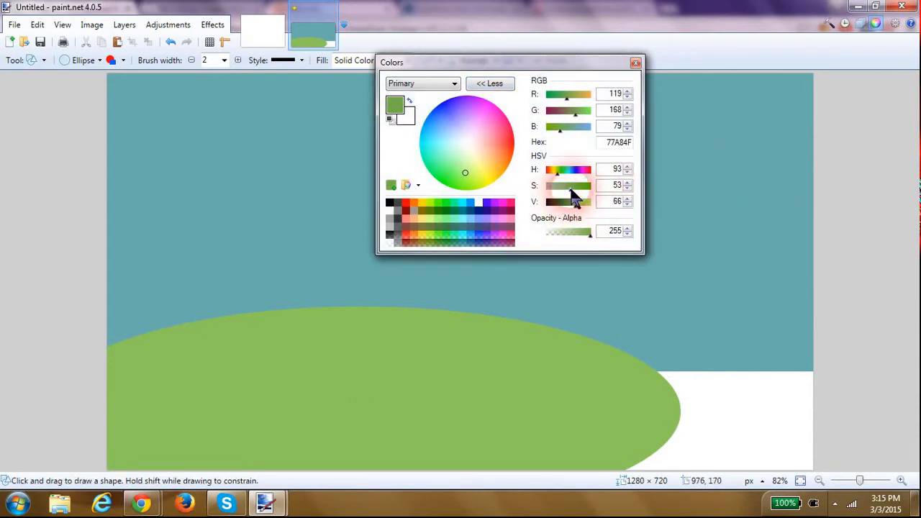
{"action": "left_click", "coordinate": [573, 189]}
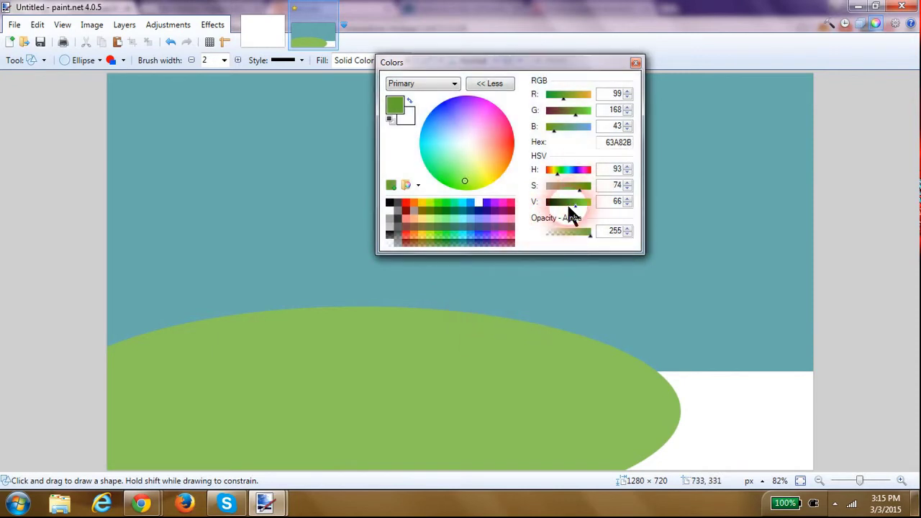
{"action": "left_click", "coordinate": [572, 203]}
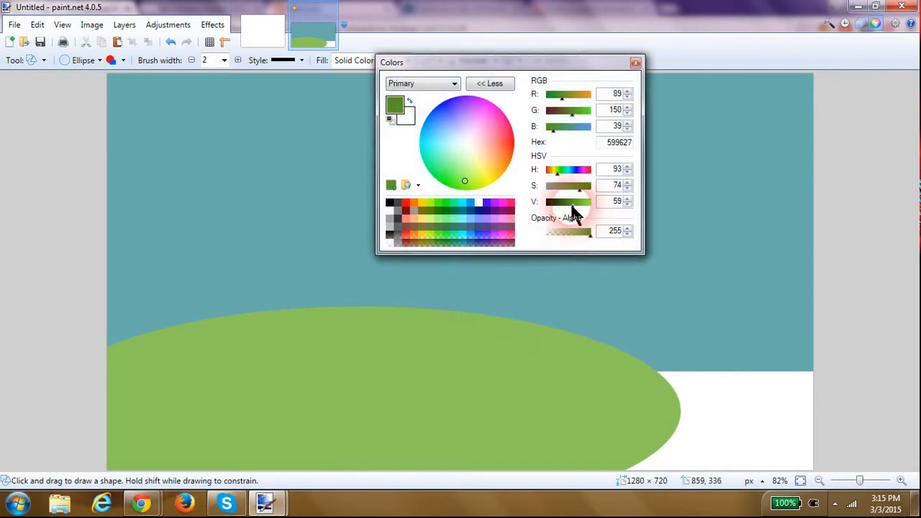
{"action": "left_click_drag", "start_coordinate": [570, 202], "coordinate": [575, 206]}
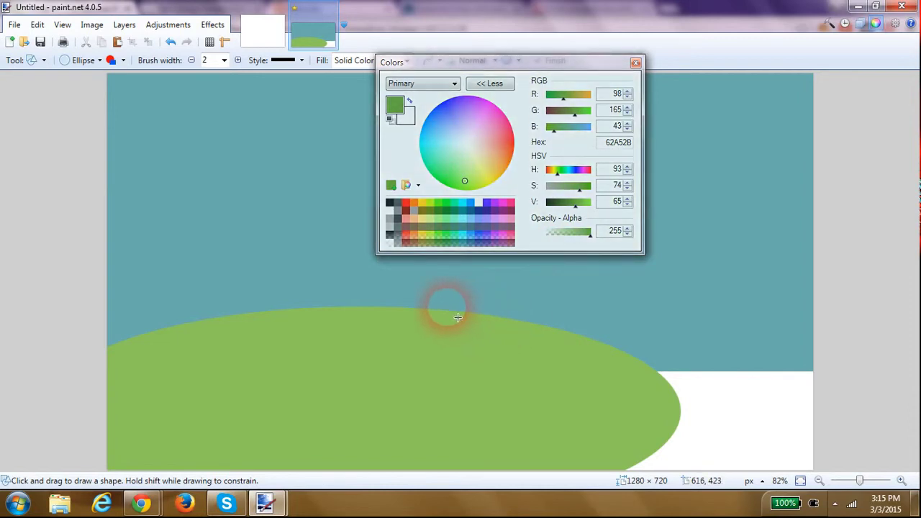
{"action": "left_click_drag", "start_coordinate": [446, 305], "coordinate": [883, 514]}
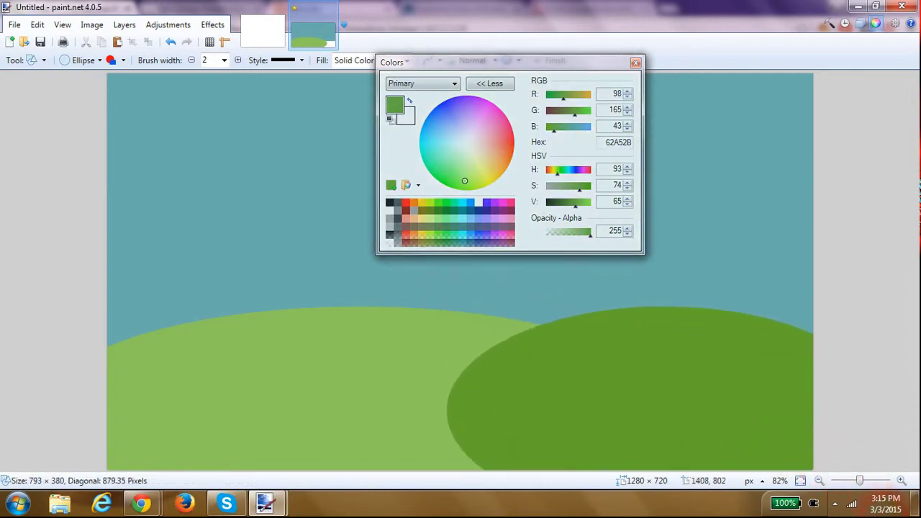
{"action": "left_click_drag", "start_coordinate": [454, 428], "coordinate": [352, 450]}
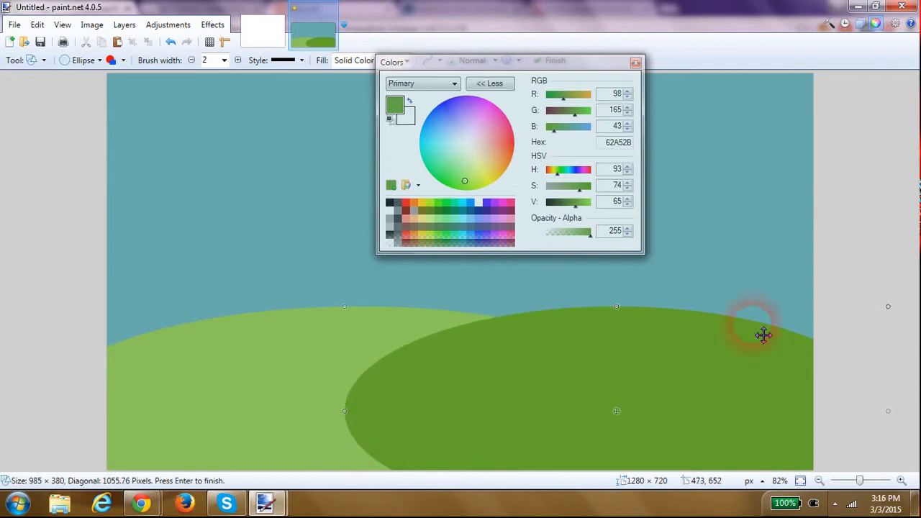
Add a tilted, deeper green (548E25) front hill spanning the canvas bottom, then pick golden yellow EAC300
{"action": "left_click", "coordinate": [843, 177]}
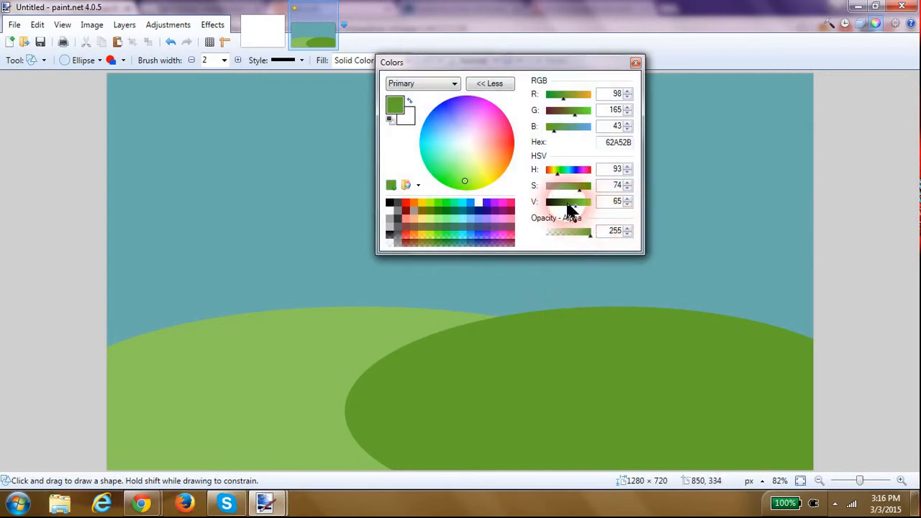
{"action": "left_click", "coordinate": [569, 204]}
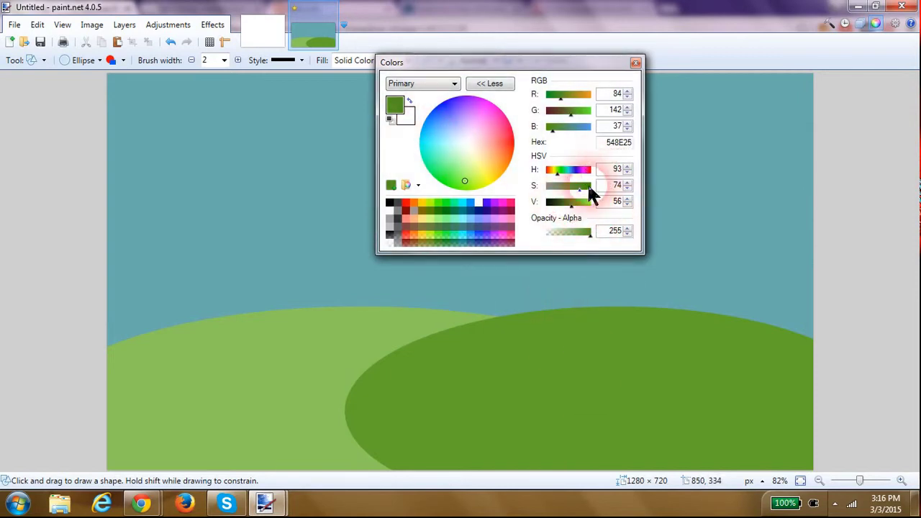
{"action": "mouse_move", "coordinate": [66, 398]}
{"action": "left_mouse_down"}
{"action": "mouse_move", "coordinate": [506, 417]}
{"action": "mouse_move", "coordinate": [771, 515]}
{"action": "left_mouse_up"}
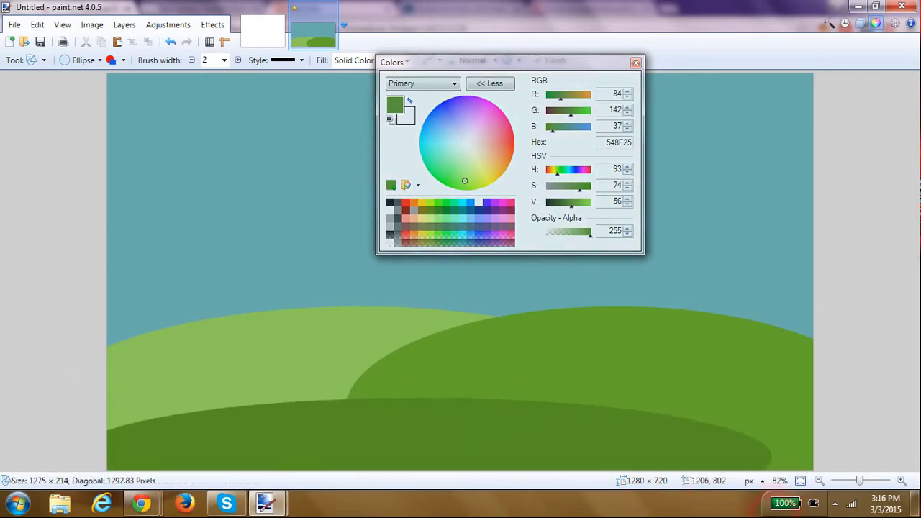
{"action": "left_click_drag", "start_coordinate": [430, 405], "coordinate": [432, 368]}
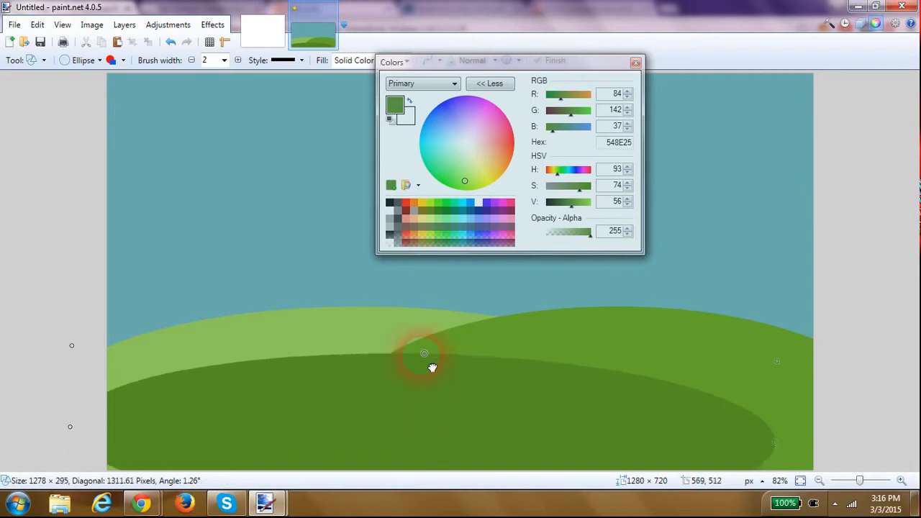
{"action": "left_click_drag", "start_coordinate": [792, 457], "coordinate": [806, 459]}
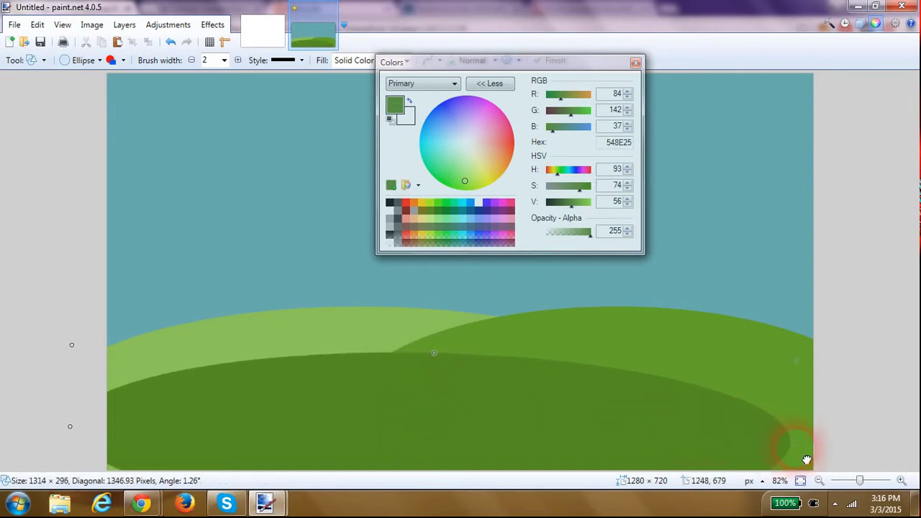
{"action": "left_click", "coordinate": [819, 480]}
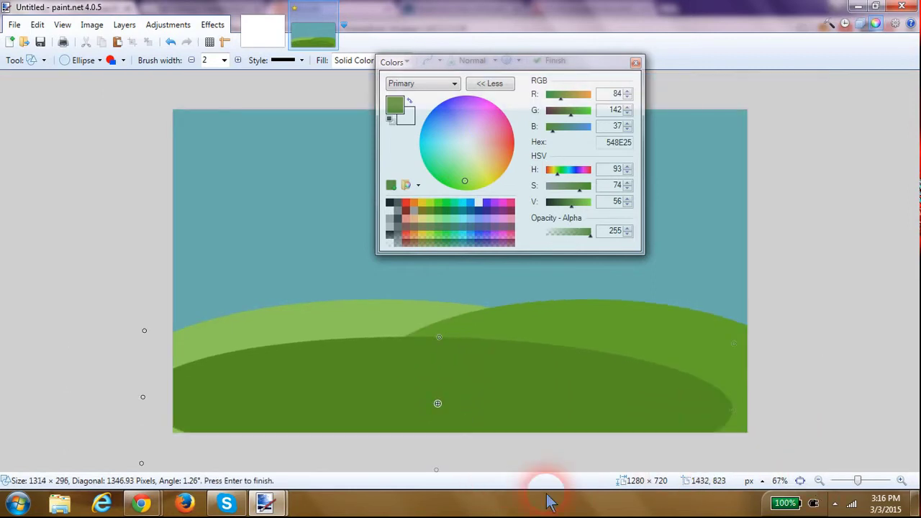
{"action": "mouse_move", "coordinate": [432, 495]}
{"action": "left_mouse_down"}
{"action": "mouse_move", "coordinate": [448, 456]}
{"action": "mouse_move", "coordinate": [440, 507]}
{"action": "left_mouse_up"}
{"action": "left_click_drag", "start_coordinate": [513, 61], "coordinate": [659, 62]}
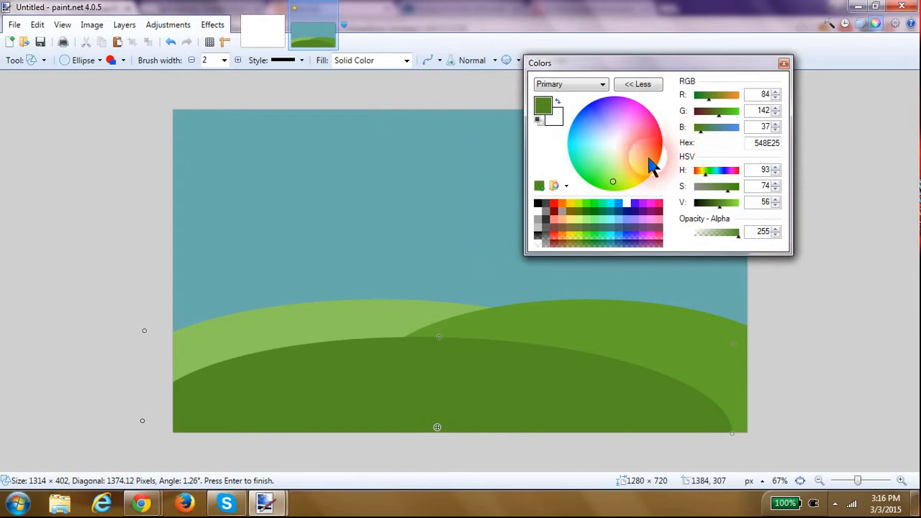
{"action": "left_click", "coordinate": [822, 216]}
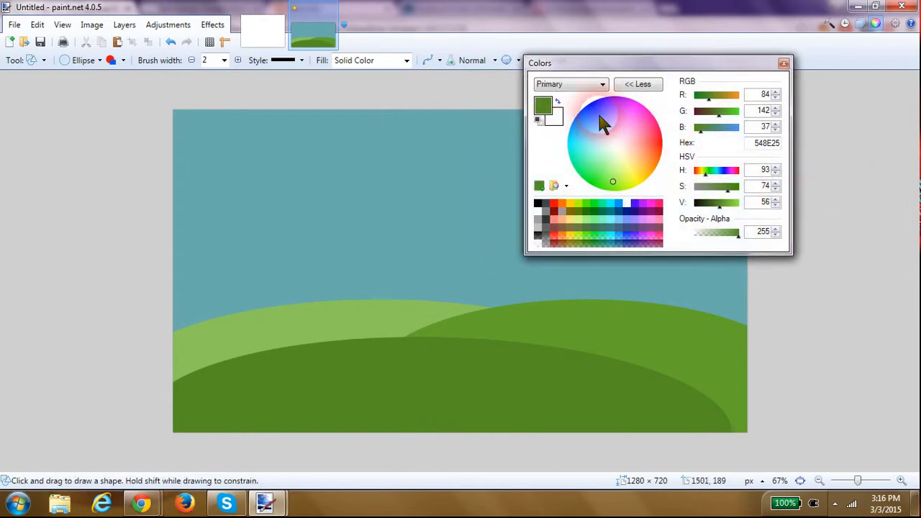
{"action": "left_click", "coordinate": [568, 205]}
Draw a round golden yellow sun partly off the canvas's top-left corner
{"action": "left_click_drag", "start_coordinate": [737, 202], "coordinate": [734, 202]}
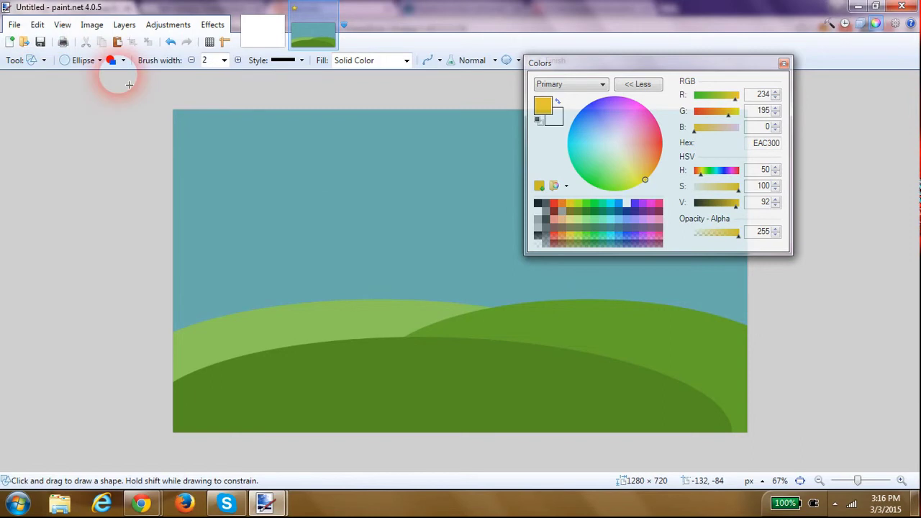
{"action": "left_click_drag", "start_coordinate": [142, 91], "coordinate": [275, 220]}
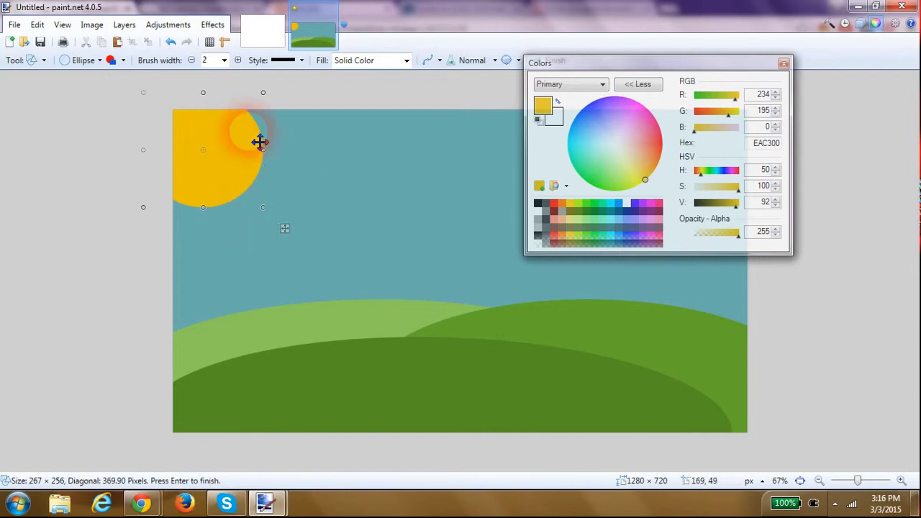
{"action": "left_click_drag", "start_coordinate": [275, 218], "coordinate": [282, 213]}
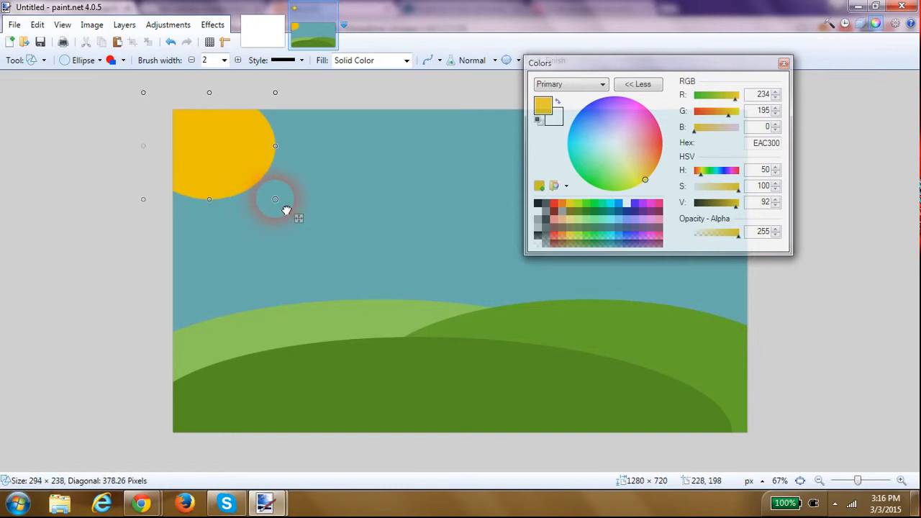
{"action": "left_click_drag", "start_coordinate": [275, 199], "coordinate": [277, 196]}
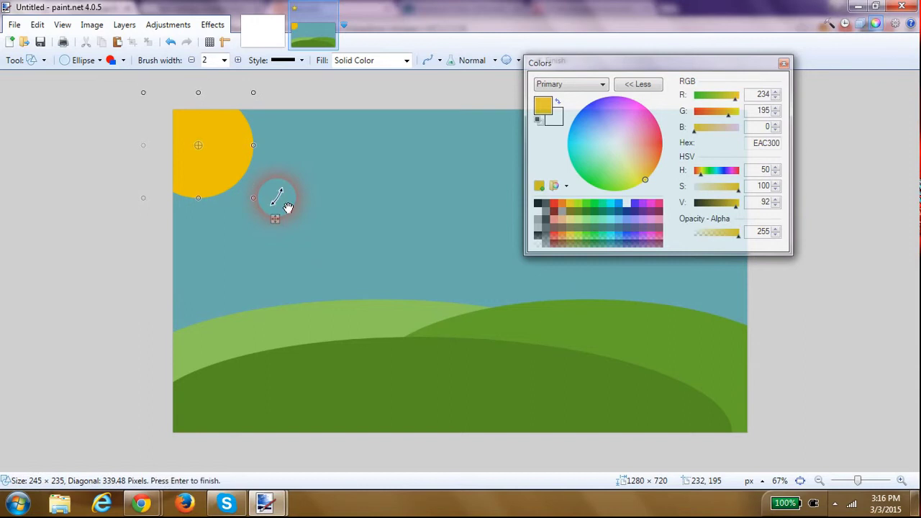
{"action": "left_click_drag", "start_coordinate": [295, 242], "coordinate": [269, 218]}
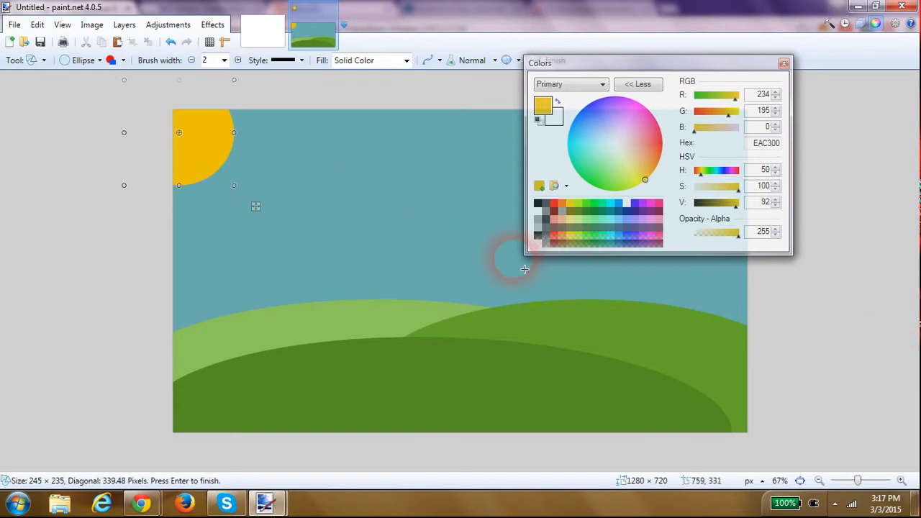
Build the left white cloud from three overlapping oval puffs and a flat oval base
{"action": "key", "text": "Return"}
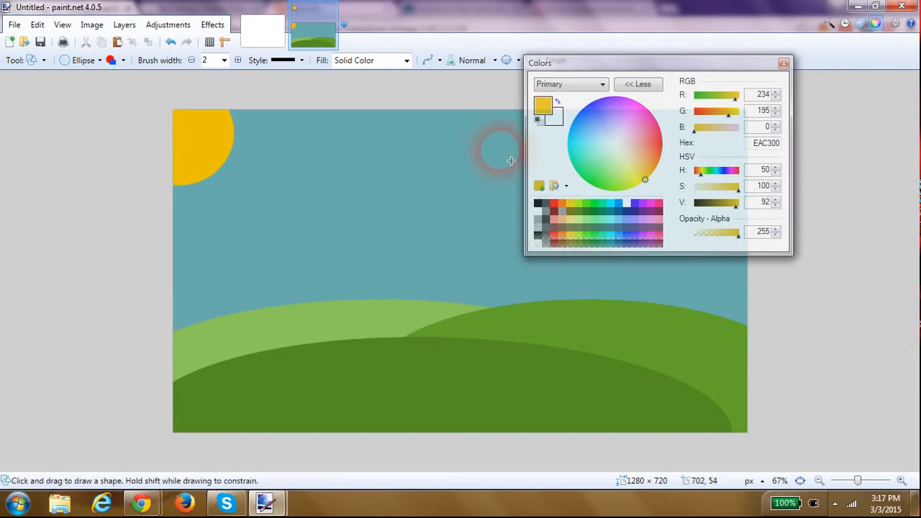
{"action": "left_click", "coordinate": [538, 212]}
{"action": "left_click_drag", "start_coordinate": [288, 164], "coordinate": [343, 193]}
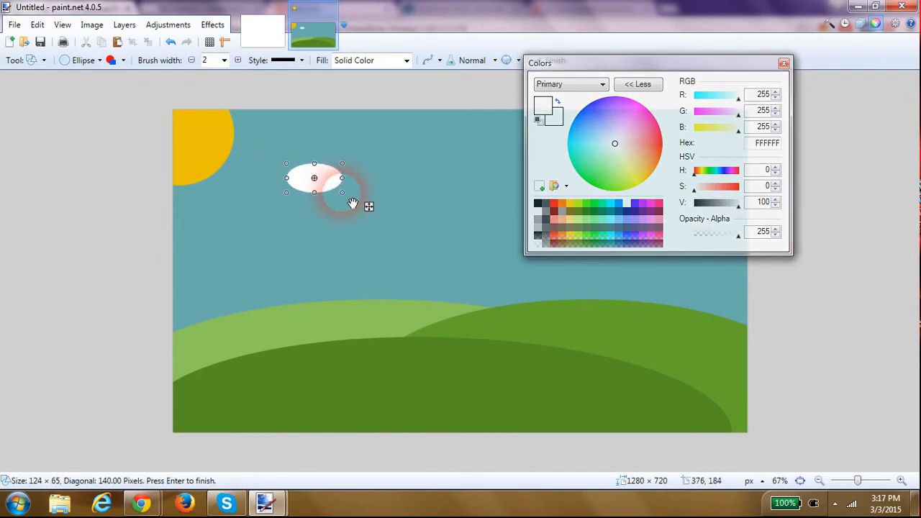
{"action": "key", "text": "Return"}
{"action": "left_click_drag", "start_coordinate": [325, 156], "coordinate": [379, 194]}
{"action": "key", "text": "Return"}
{"action": "left_click_drag", "start_coordinate": [354, 151], "coordinate": [423, 189]}
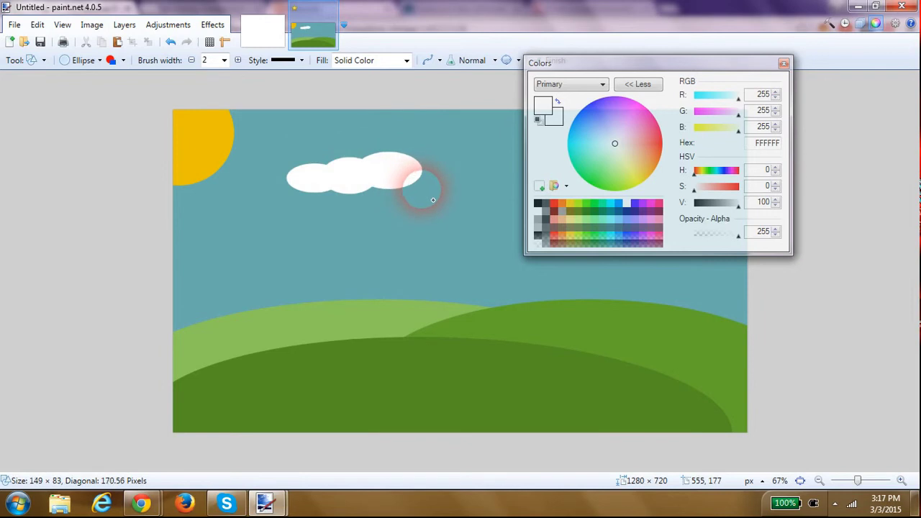
{"action": "key", "text": "Return"}
{"action": "left_click_drag", "start_coordinate": [292, 185], "coordinate": [425, 214]}
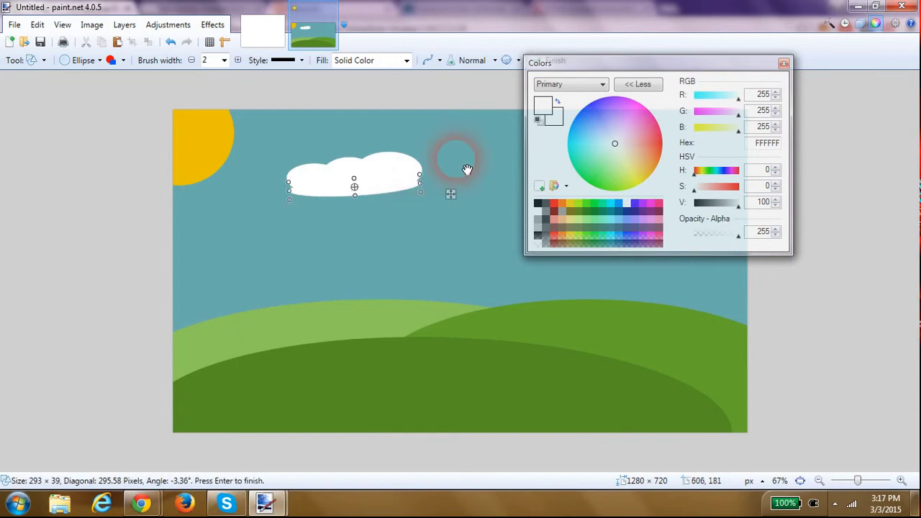
{"action": "key", "text": "Return"}
Build the right-hand cloud from three white puffs plus a flat base
{"action": "left_click_drag", "start_coordinate": [574, 80], "coordinate": [65, 92]}
{"action": "mouse_move", "coordinate": [486, 129]}
{"action": "left_mouse_down"}
{"action": "mouse_move", "coordinate": [524, 142]}
{"action": "mouse_move", "coordinate": [561, 177]}
{"action": "left_mouse_up"}
{"action": "left_click_drag", "start_coordinate": [536, 132], "coordinate": [616, 178]}
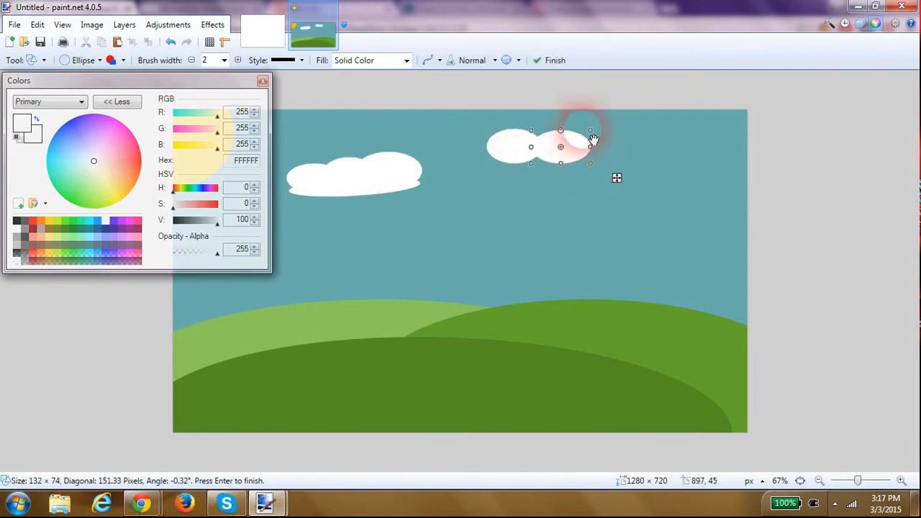
{"action": "left_click_drag", "start_coordinate": [593, 141], "coordinate": [652, 179]}
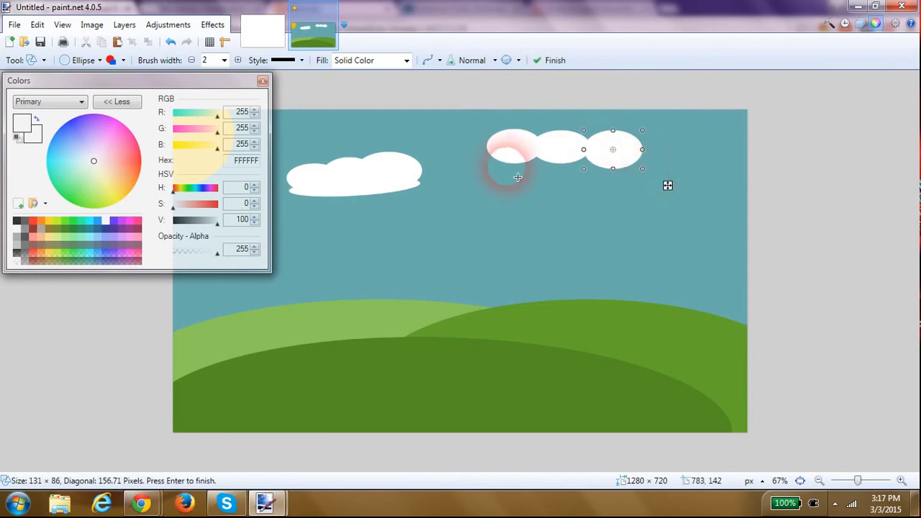
{"action": "mouse_move", "coordinate": [511, 165]}
{"action": "left_mouse_down"}
{"action": "mouse_move", "coordinate": [505, 152]}
{"action": "mouse_move", "coordinate": [596, 160]}
{"action": "mouse_move", "coordinate": [633, 175]}
{"action": "mouse_move", "coordinate": [646, 206]}
{"action": "left_mouse_up"}
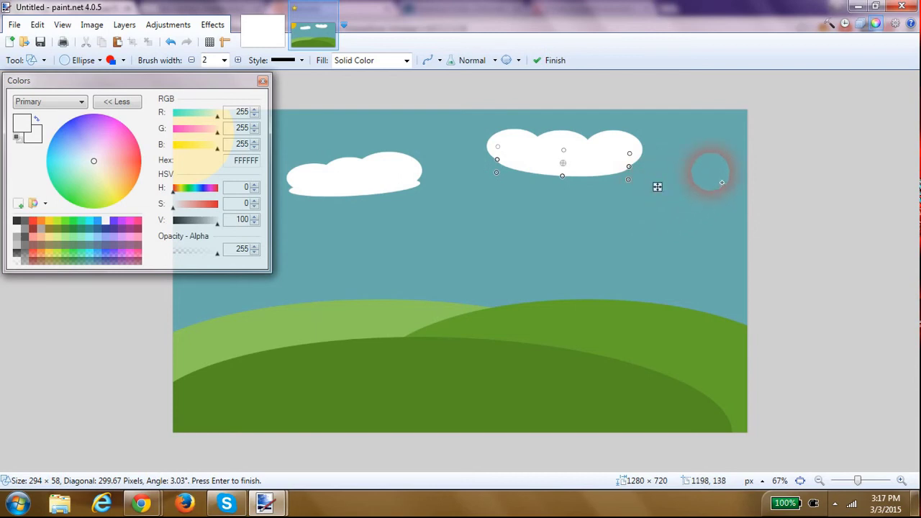
Commit the right cloud's base and close the Colors window
{"action": "left_click", "coordinate": [710, 174]}
{"action": "left_click", "coordinate": [263, 81]}
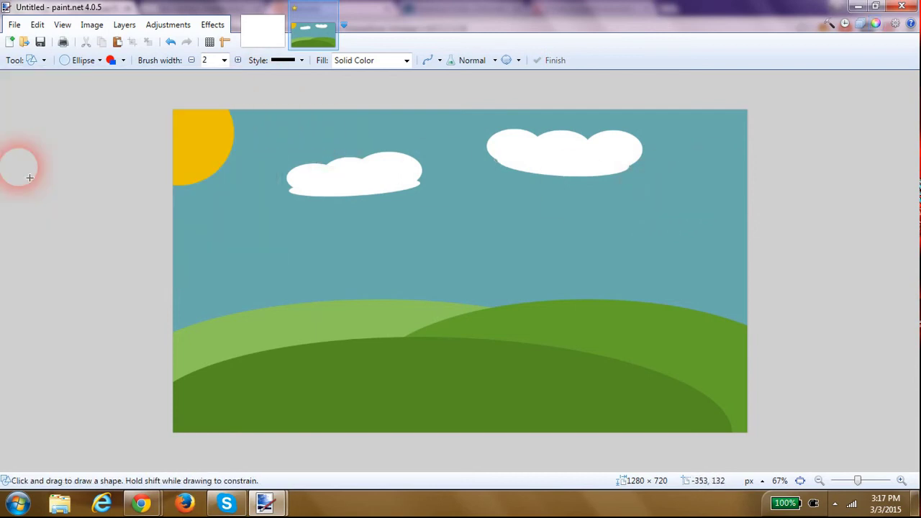